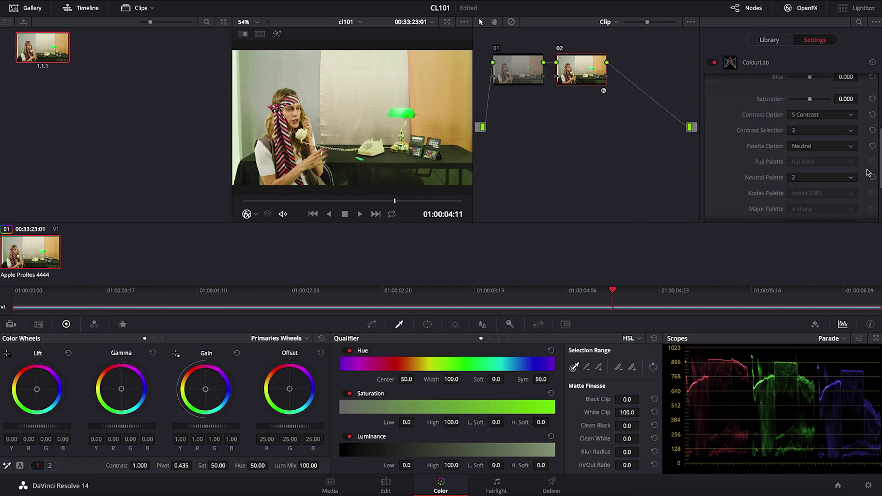
Export the ColourLab settings as a 3D LUT named alexa_n2 in the COLOURLAB folder
drag(881, 177, 881, 211)
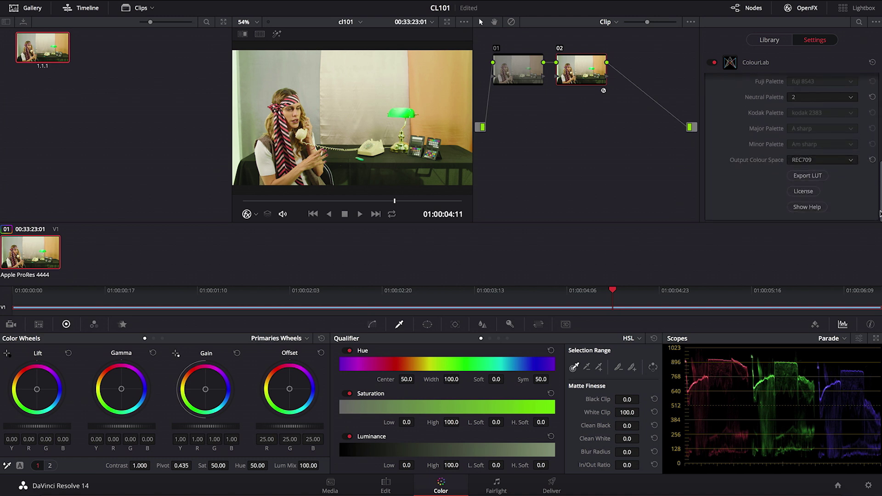
click(805, 176)
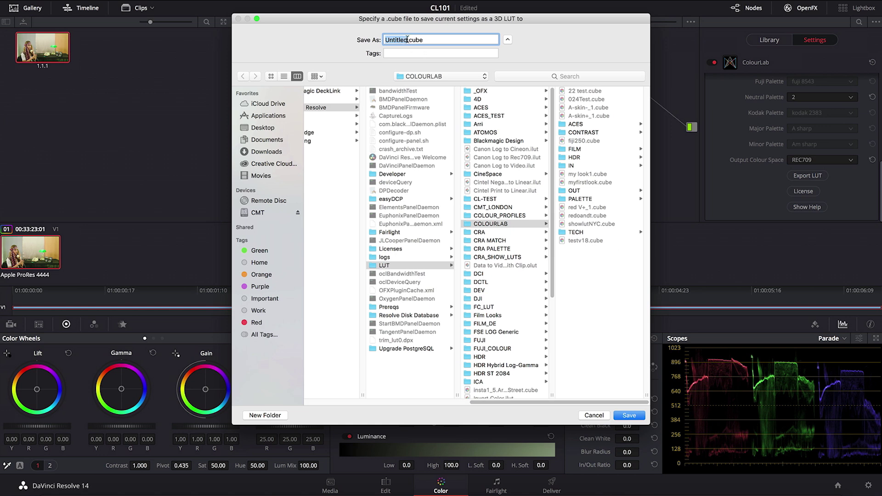
text(alexa_n2)
click(630, 416)
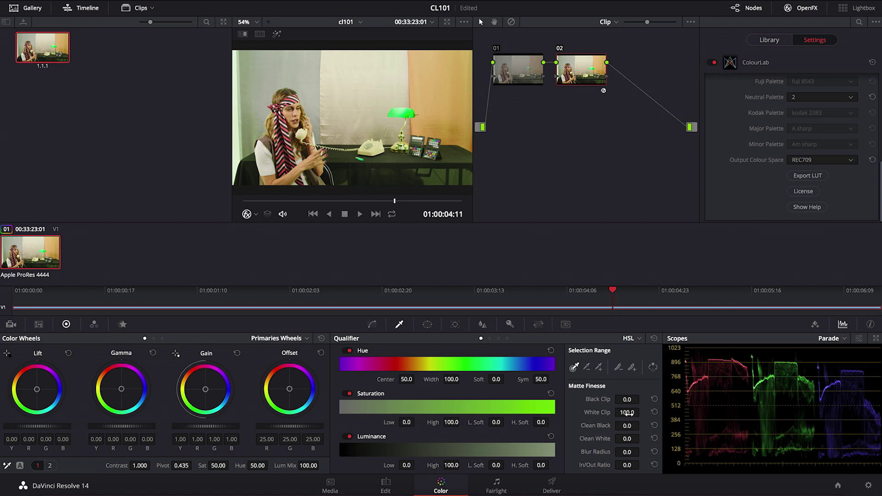
Update the lookup table lists in the project's color management settings and save 3D lookup table interpolation as Tetrahedral
click(868, 486)
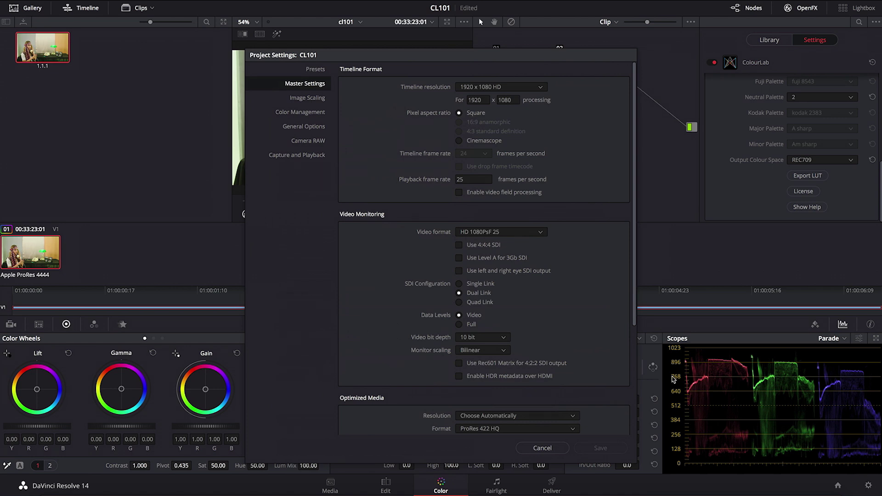
click(313, 116)
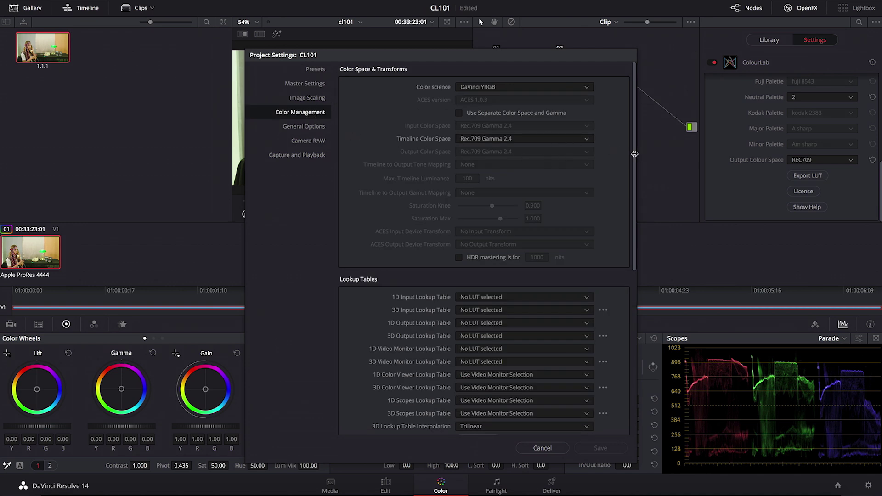
drag(634, 193, 641, 311)
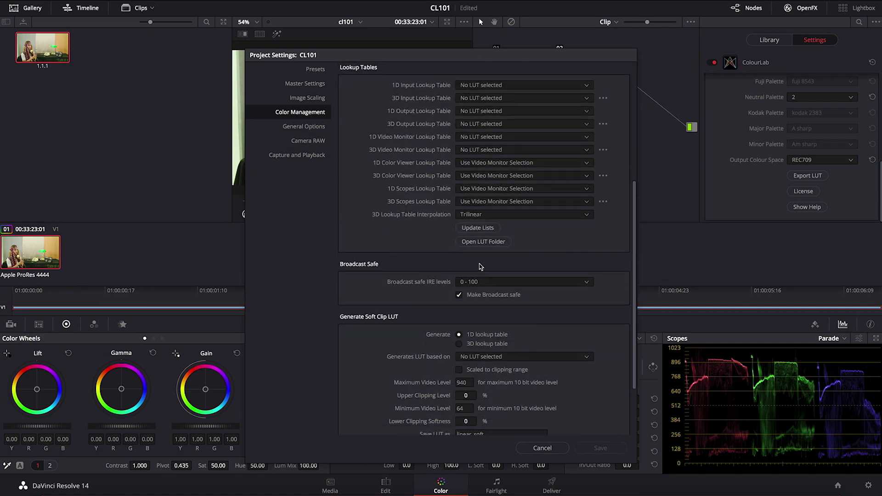
click(480, 229)
click(588, 216)
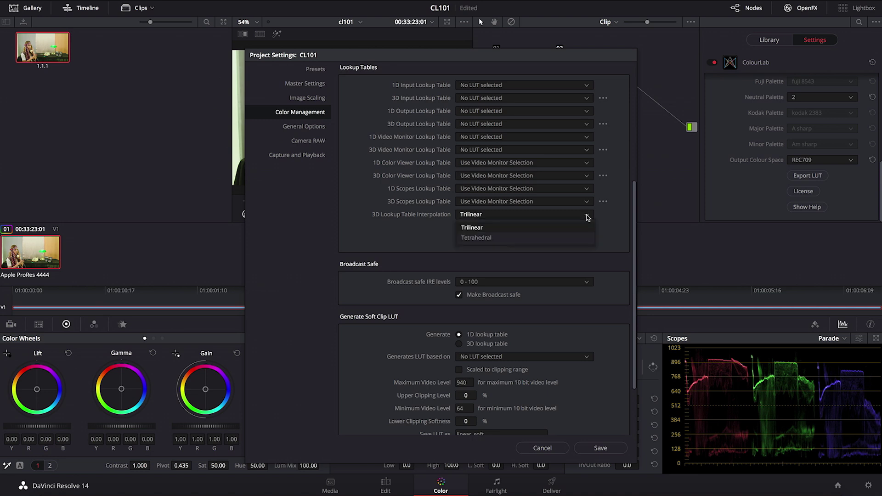
click(581, 236)
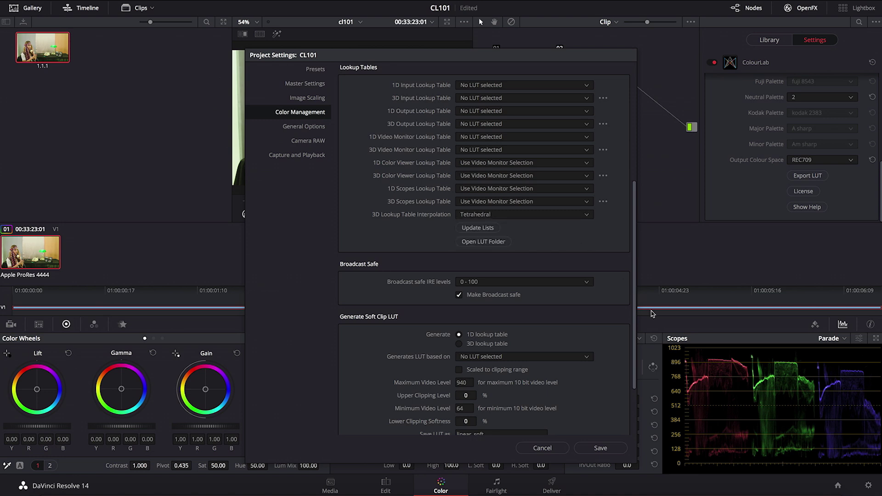
click(601, 449)
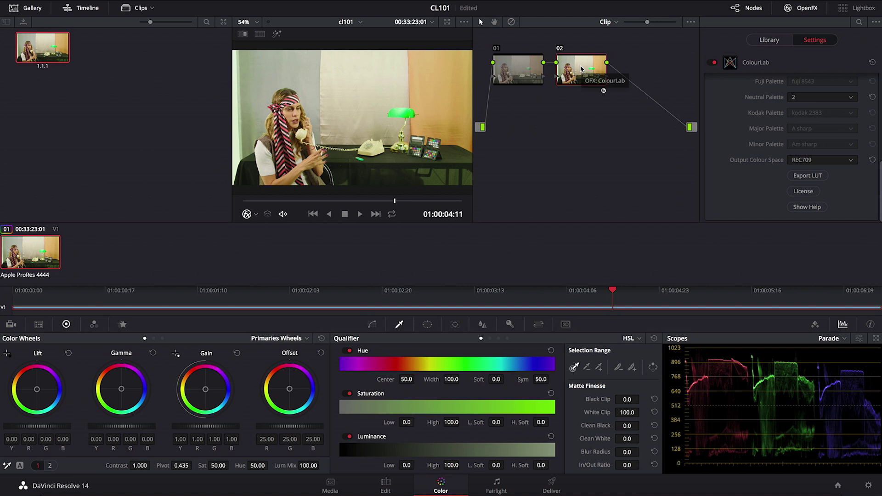
Create a second version of the clip's grade, save the project, and show the version name under the clip thumbnail
key(super+y)
key(super+s)
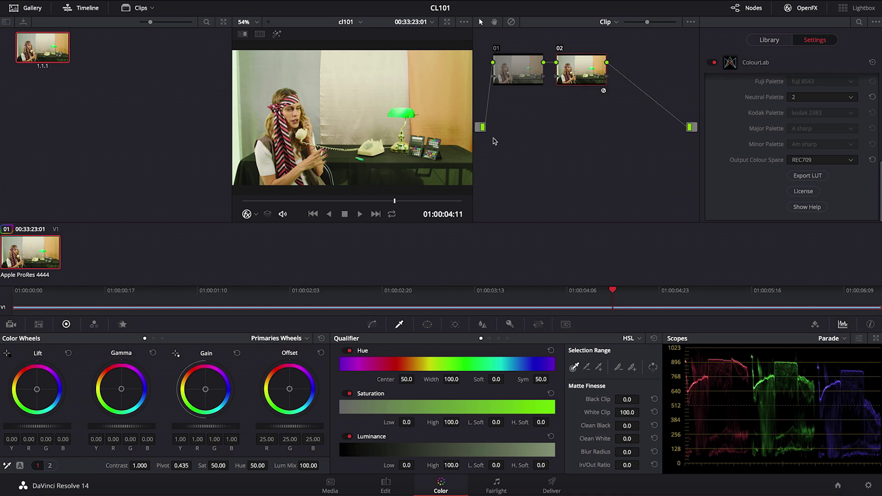
double_click(45, 276)
click(45, 276)
Reset the grade on node 02 and apply the alexa_n2 3D LUT from the COLOURLAB group to it
right_click(579, 69)
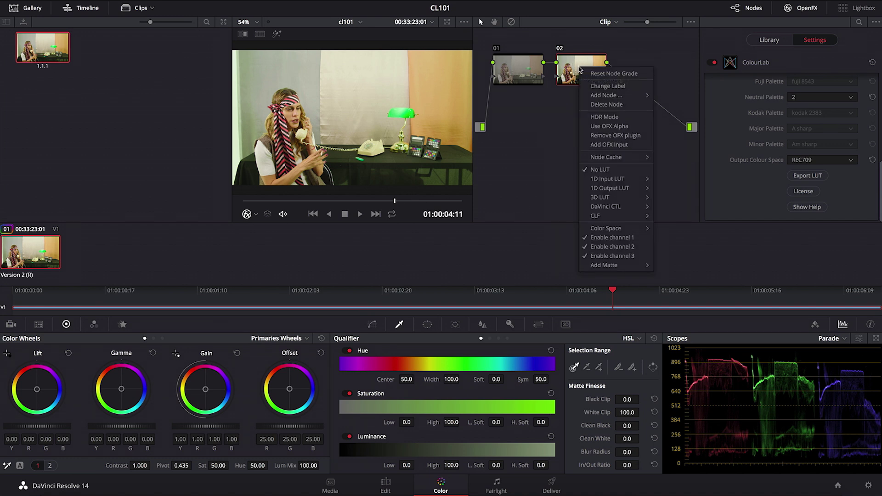
click(614, 74)
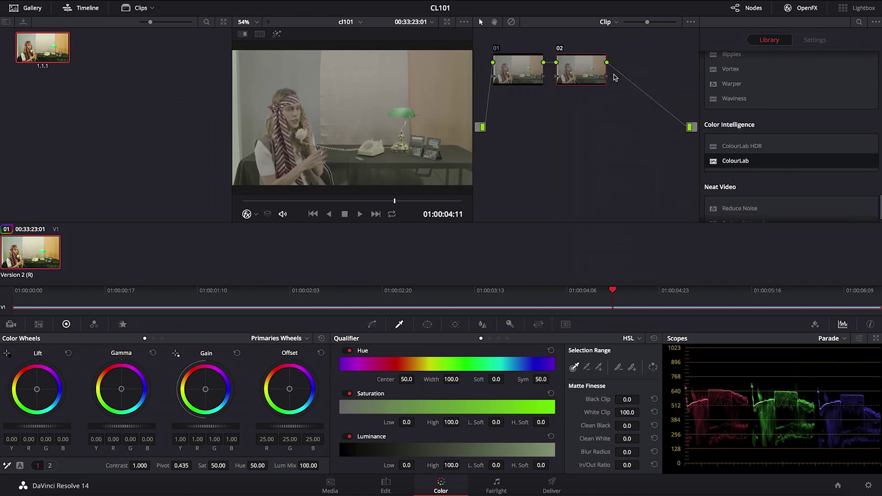
right_click(575, 70)
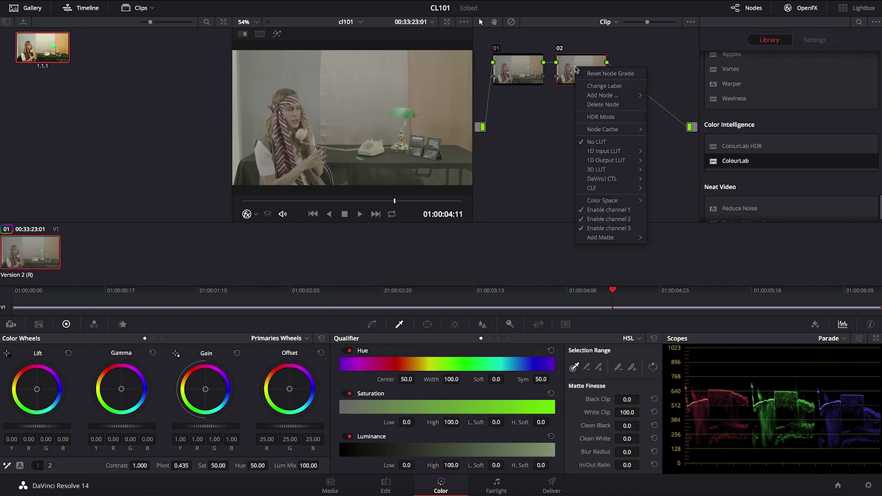
mouse_move(604, 172)
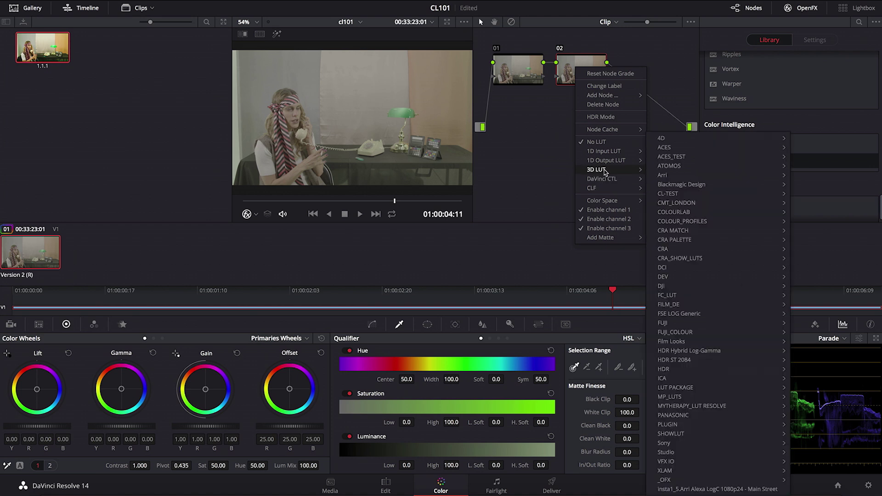
mouse_move(702, 214)
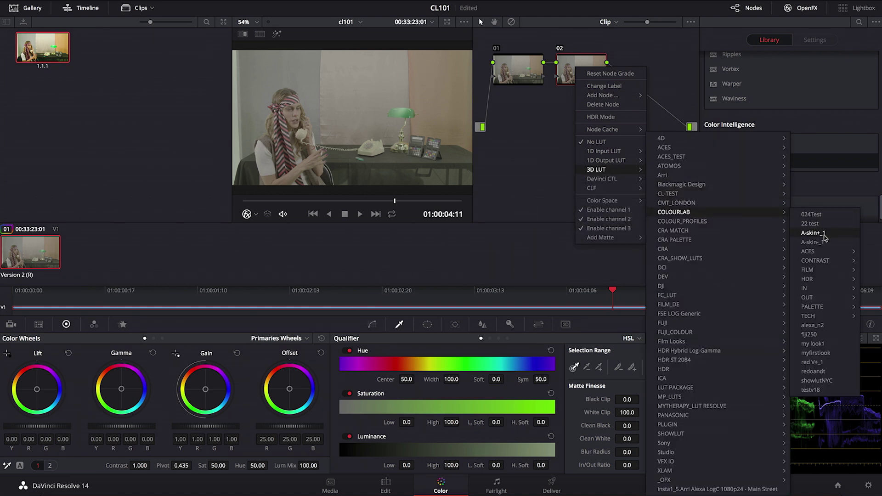
click(820, 326)
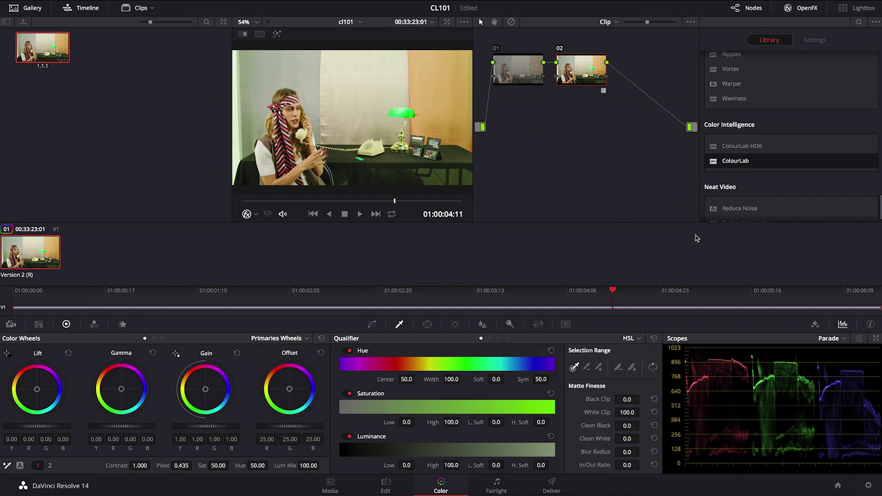
Compare Version 1's ColourLab grade with Version 2's LUT by switching repeatedly between them, and play the clip with the LUT
key(super+b)
key(super+n)
key(super+b)
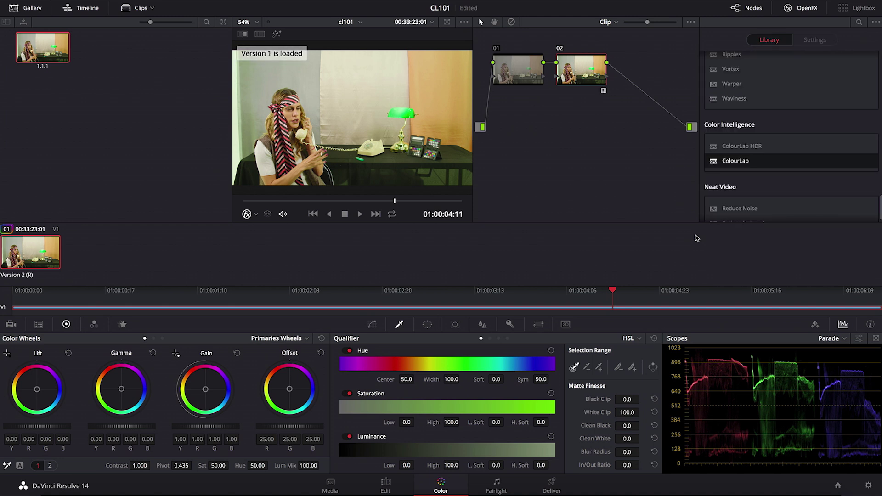
key(super+n)
key(super+b)
key(super+n)
key(super+b)
key(super+n)
key(super+b)
key(super+n)
key(super+b)
key(super+n)
key(super+b)
key(super+n)
key(super+b)
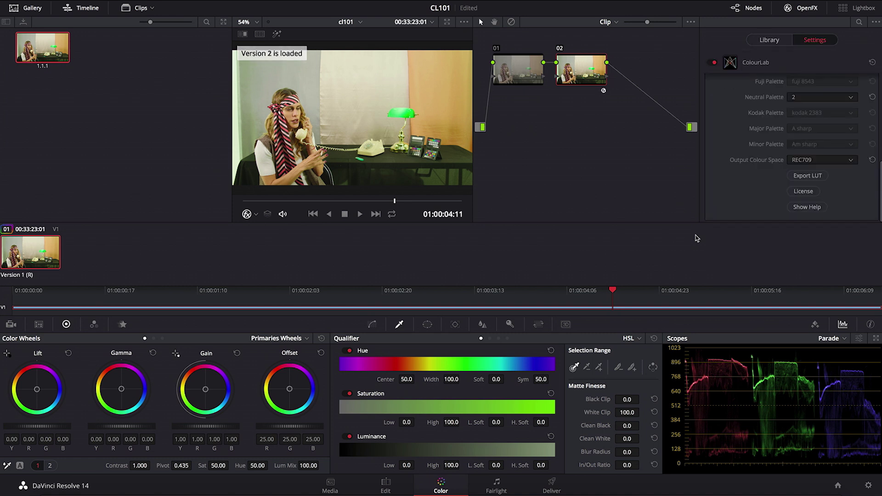
key(super+n)
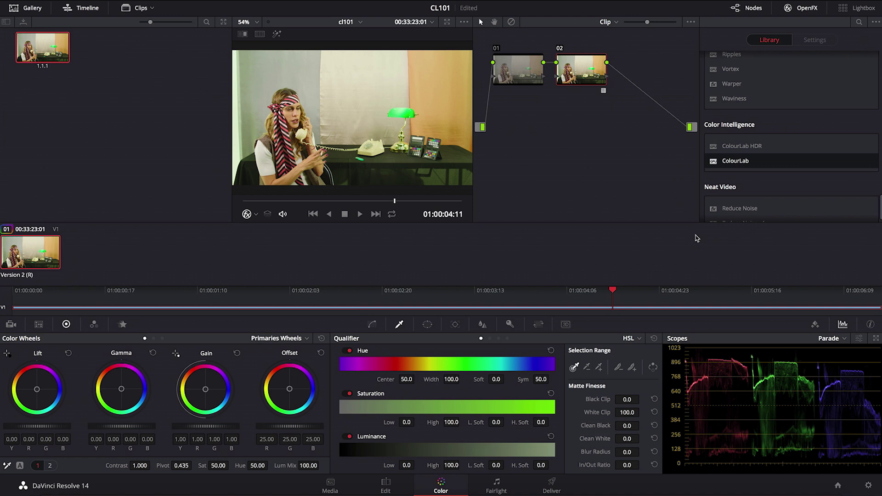
key(ctrl+b)
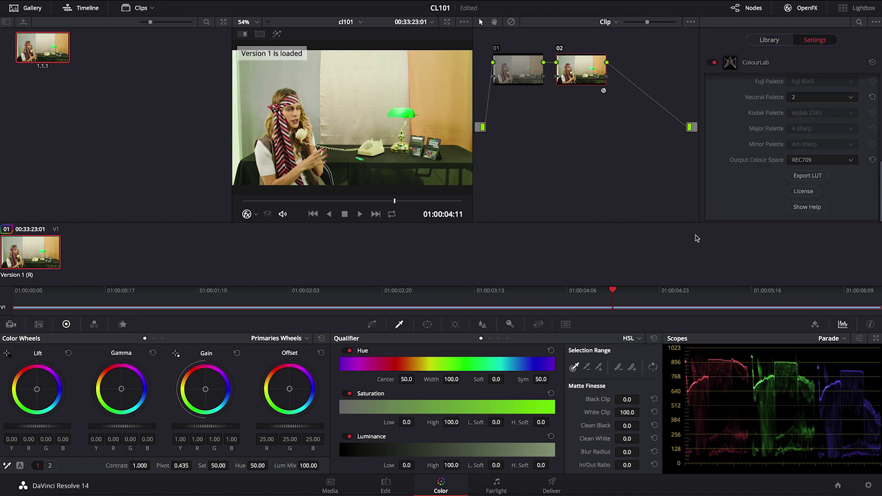
key(ctrl+b)
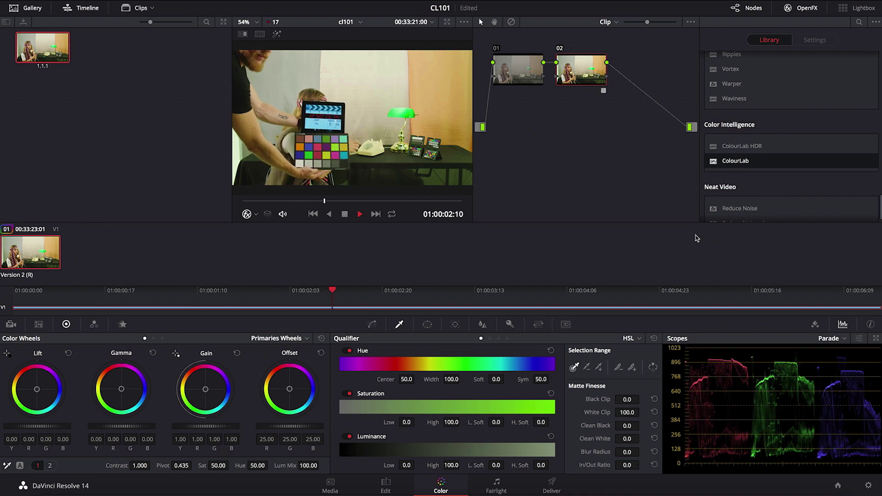
key(space)
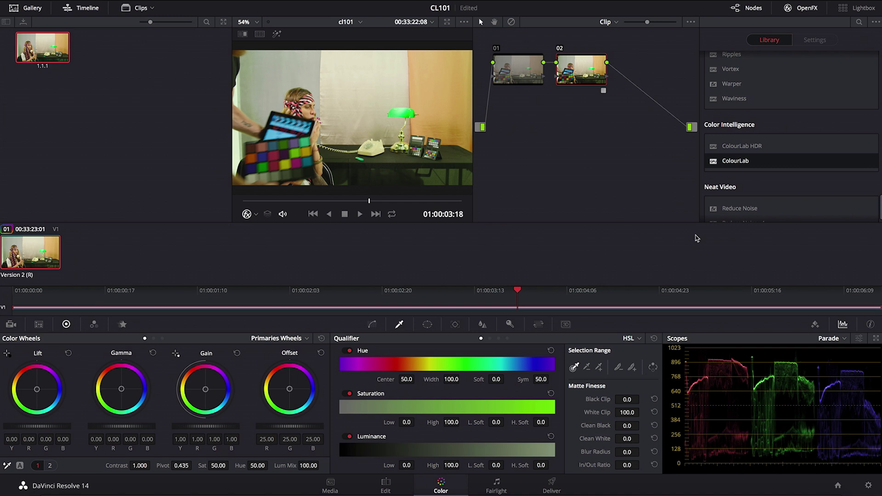
key(space)
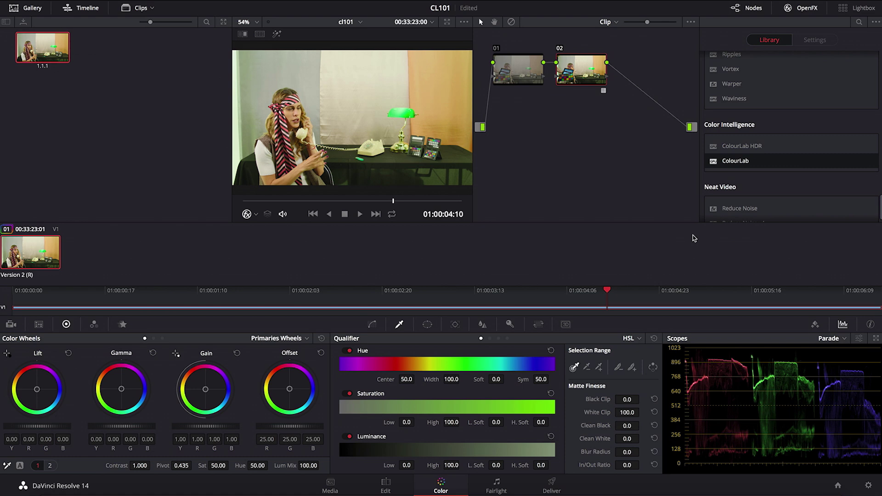
Open the LUT folder from the color management settings and copy alexa_n2.cube from its COLOURLAB subfolder
click(869, 486)
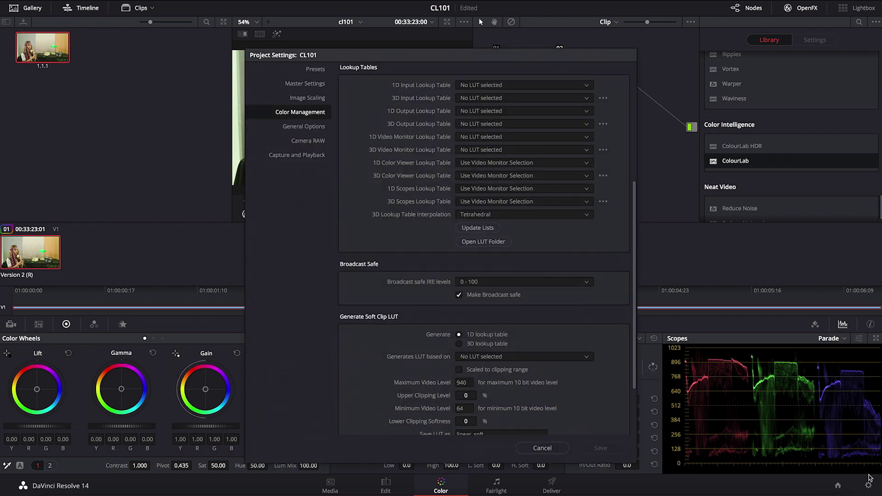
click(484, 246)
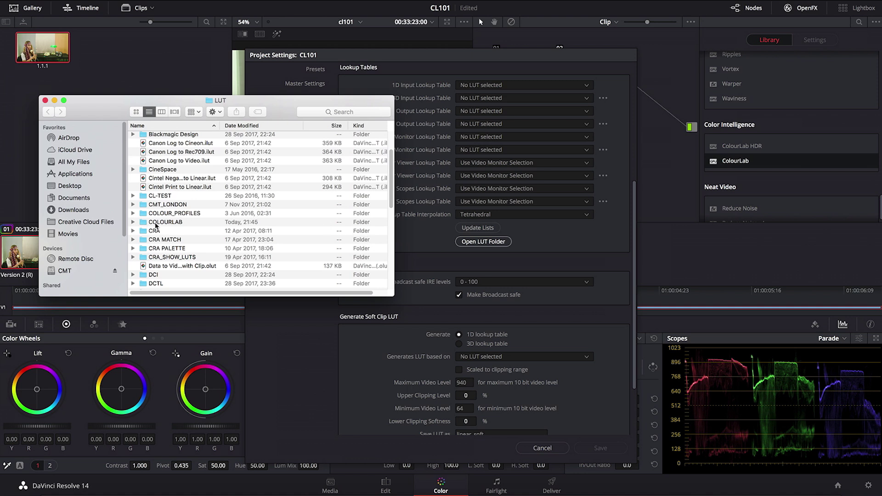
click(145, 224)
double_click(146, 224)
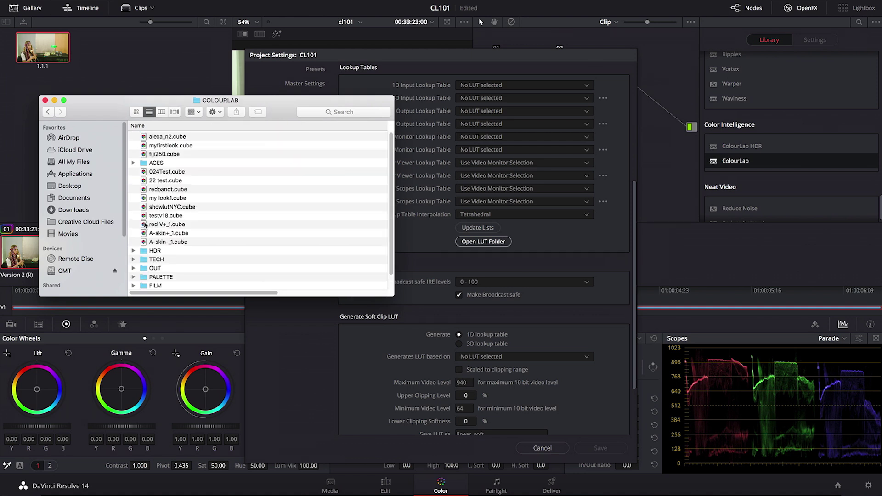
click(166, 137)
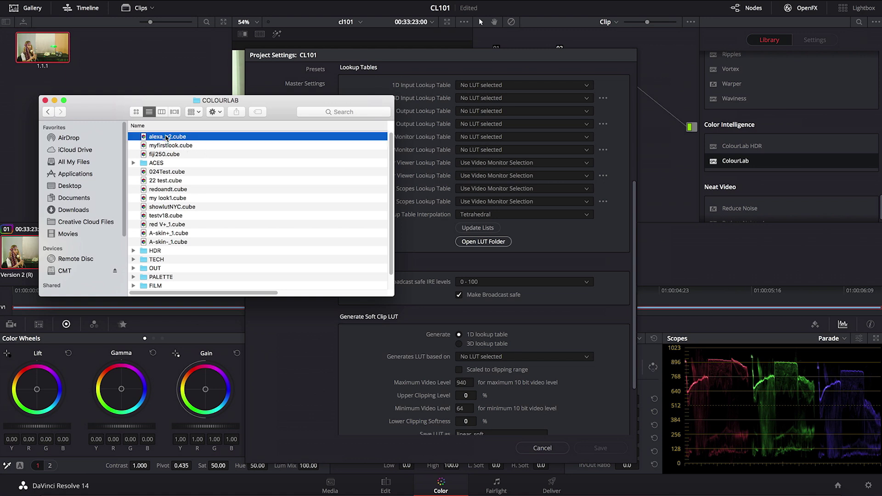
right_click(167, 137)
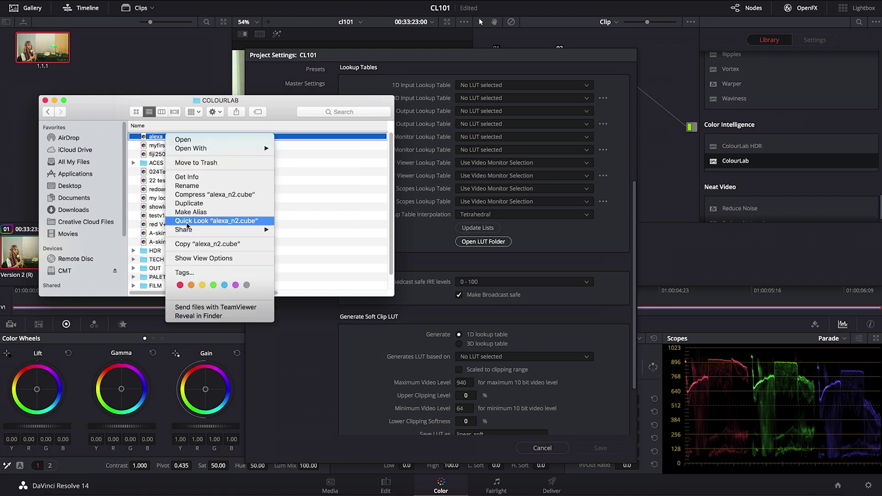
click(192, 246)
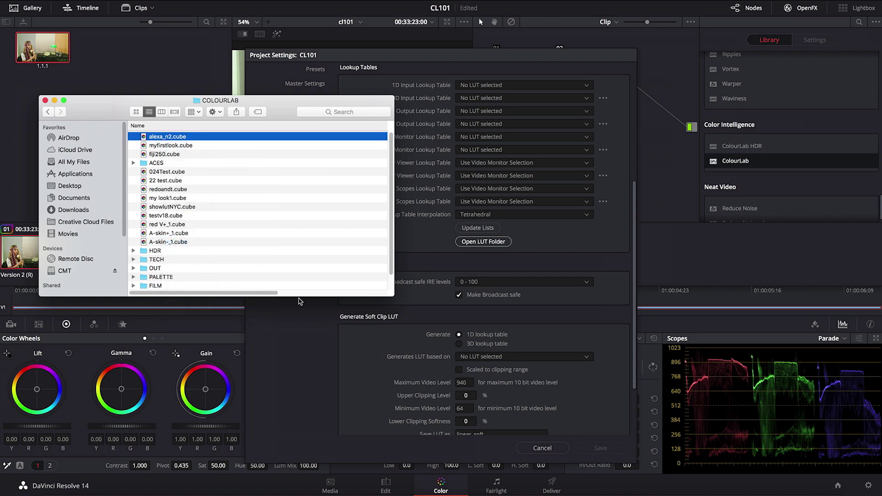
Paste the copied LUT file into the Desktop folder alongside ColourLab.mpkg
click(70, 185)
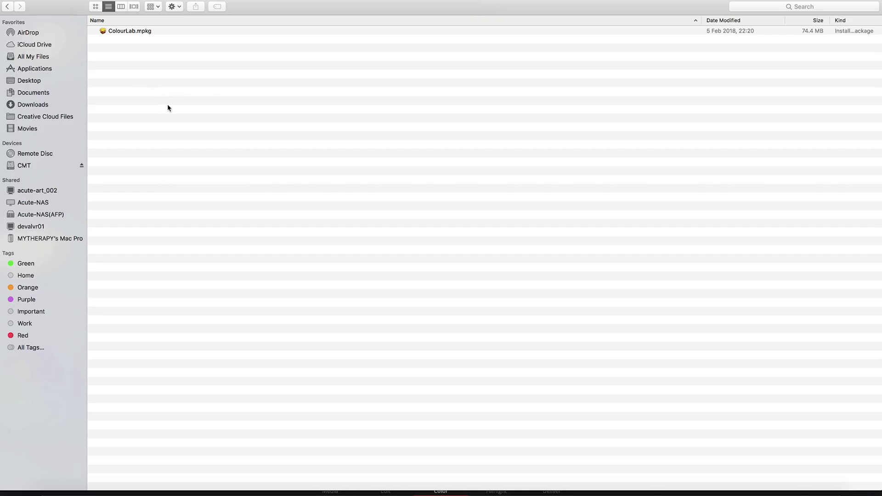
right_click(167, 107)
click(215, 137)
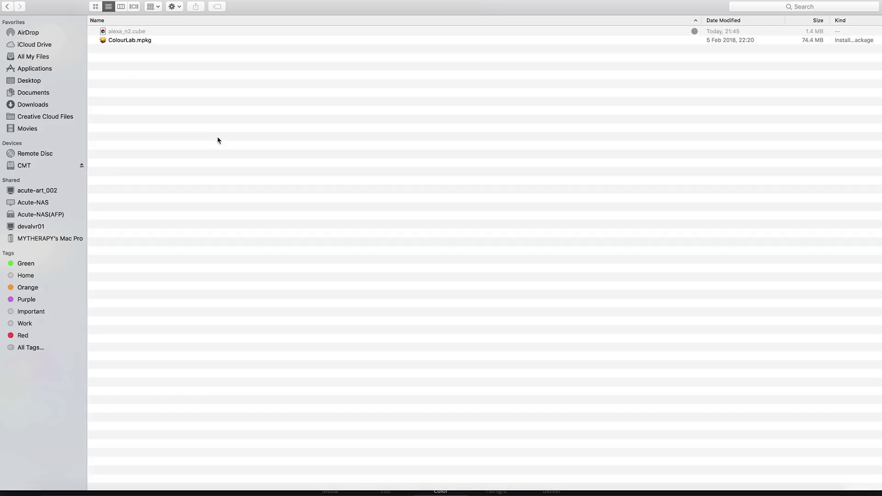